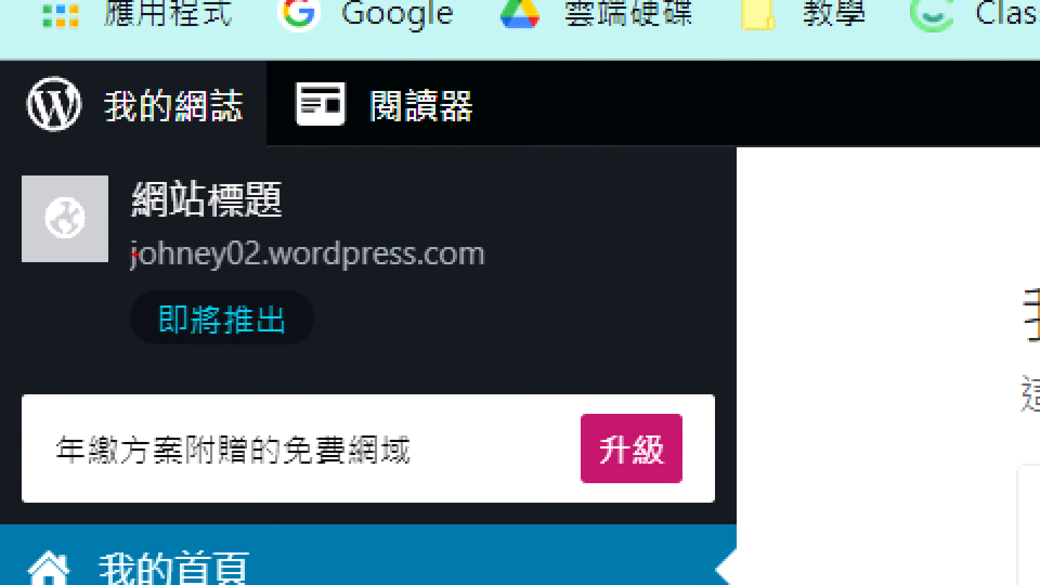
mouse_move(119, 227)
left_mouse_down()
mouse_move(181, 292)
mouse_move(507, 290)
left_mouse_up()
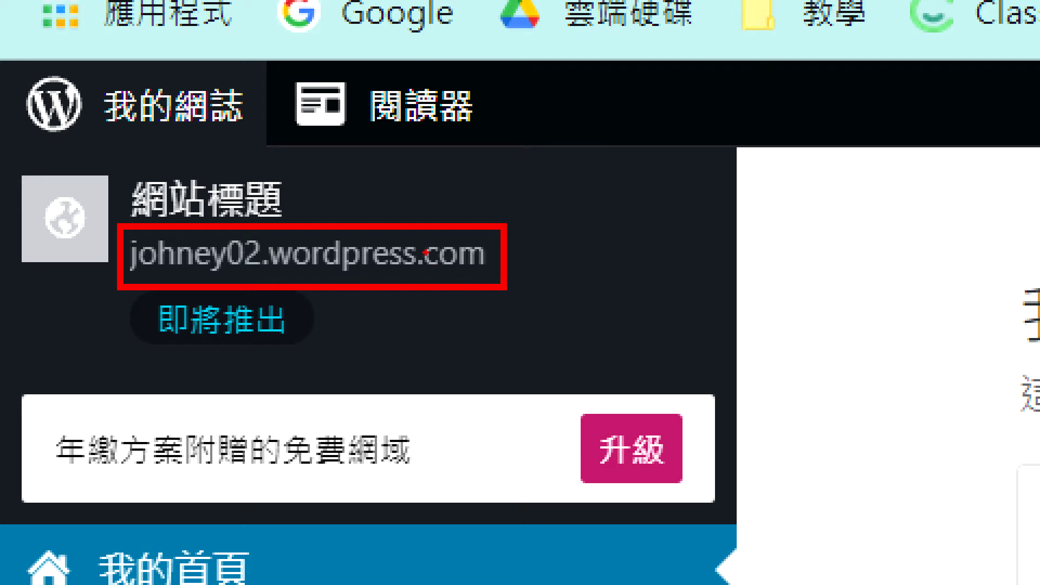
left_click_drag(343, 278, 341, 374)
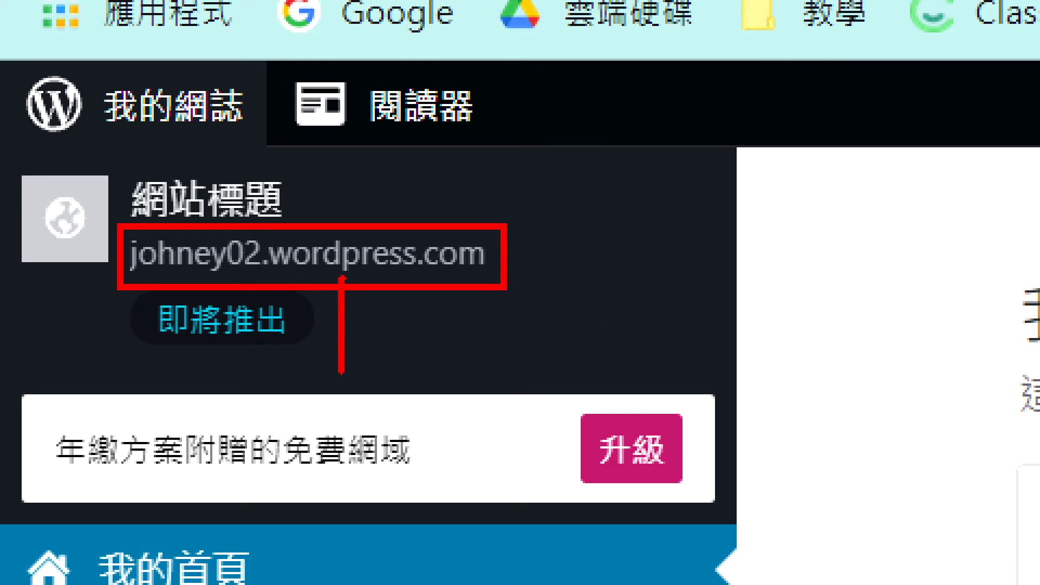
left_click_drag(460, 276, 460, 373)
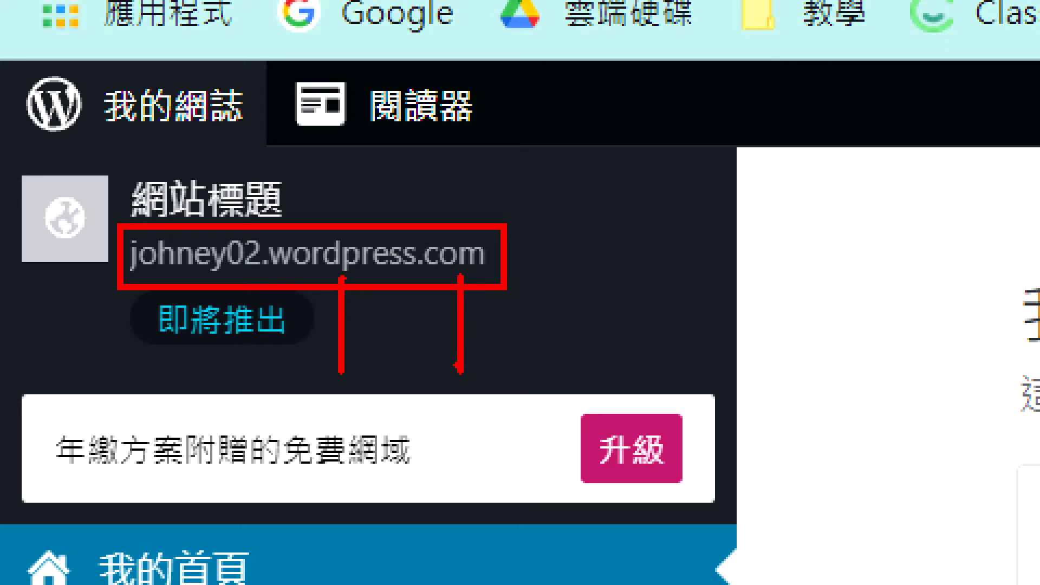
left_click_drag(275, 269, 501, 275)
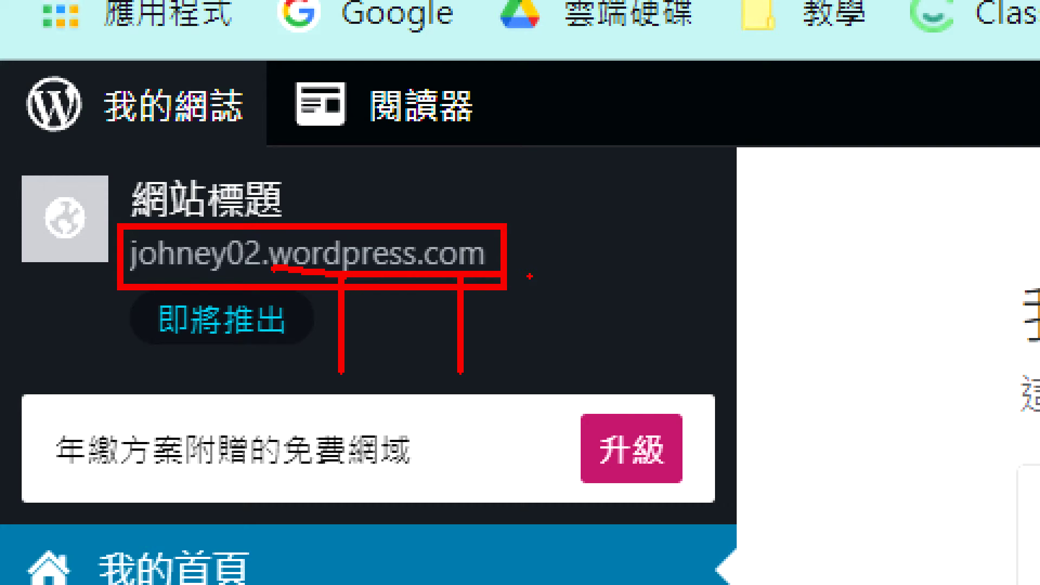
key("Escape")
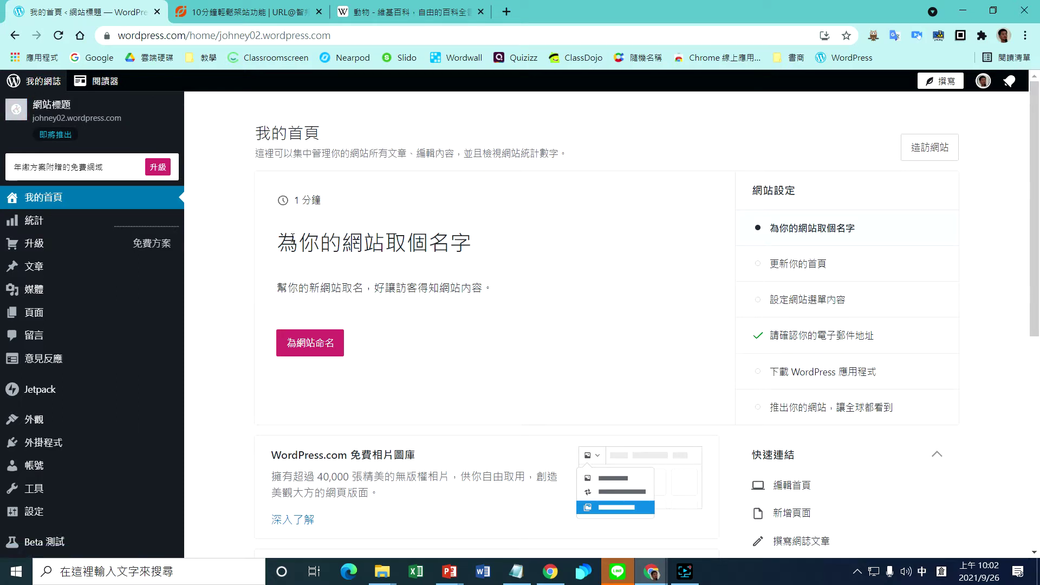
Open the site title settings from the site-naming setup task and advance past the guided title hint
left_click_drag(278, 242, 476, 246)
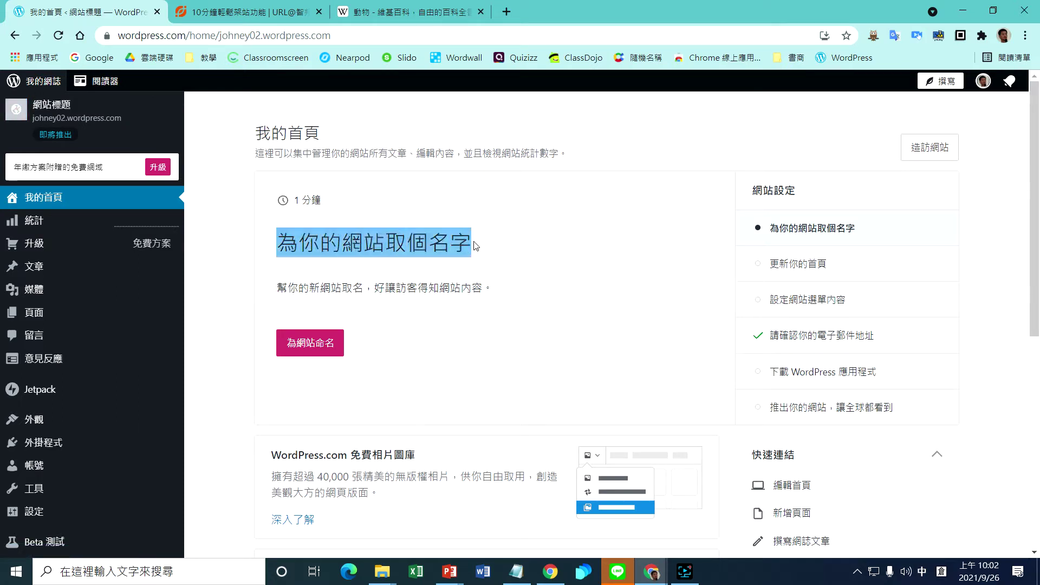
left_click(305, 345)
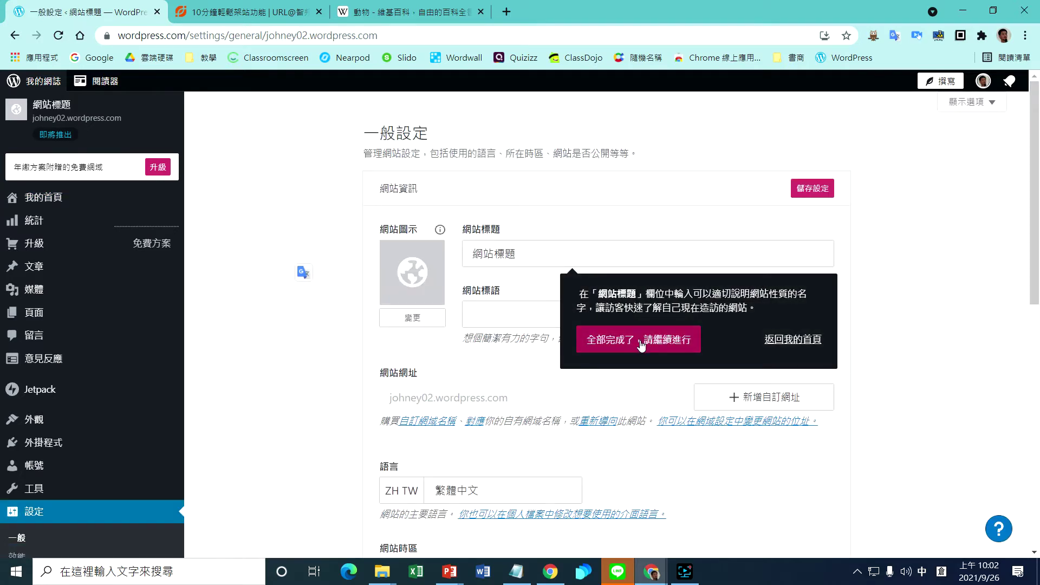
left_click(641, 343)
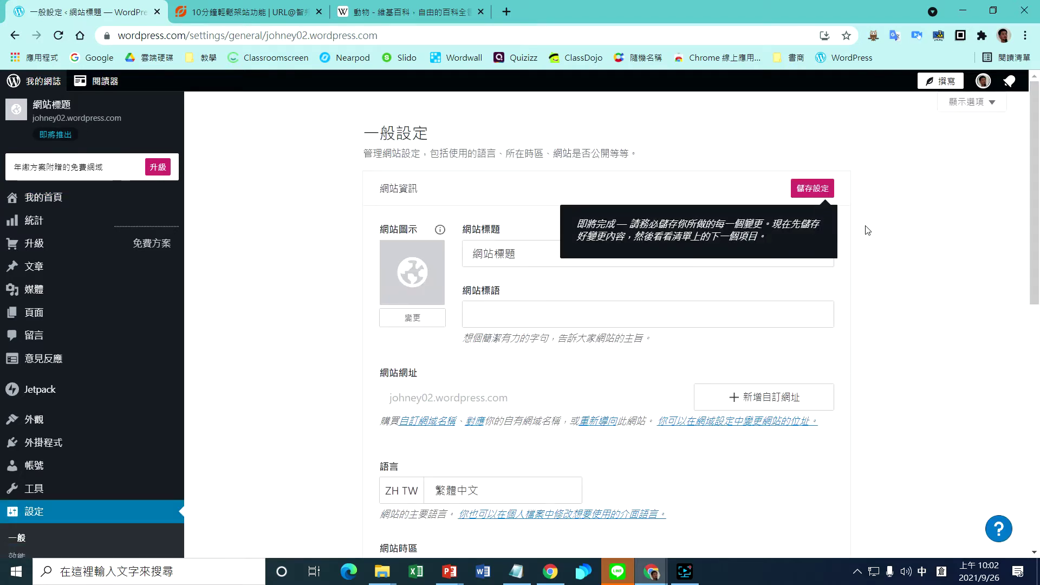
Replace the placeholder site title with 可愛動物
left_click(508, 266)
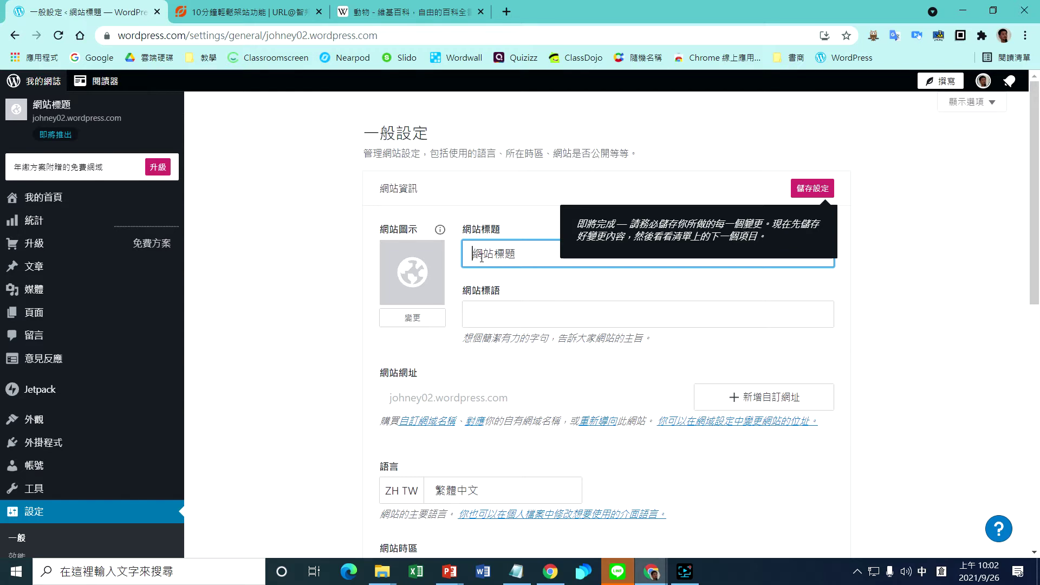
type("可愛竹")
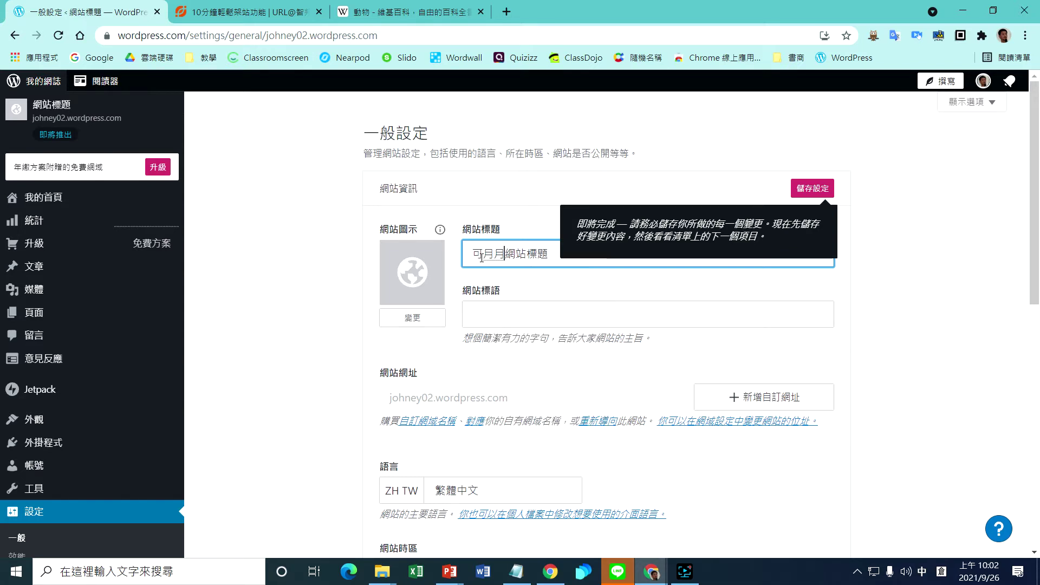
type("動竹手心土竹")
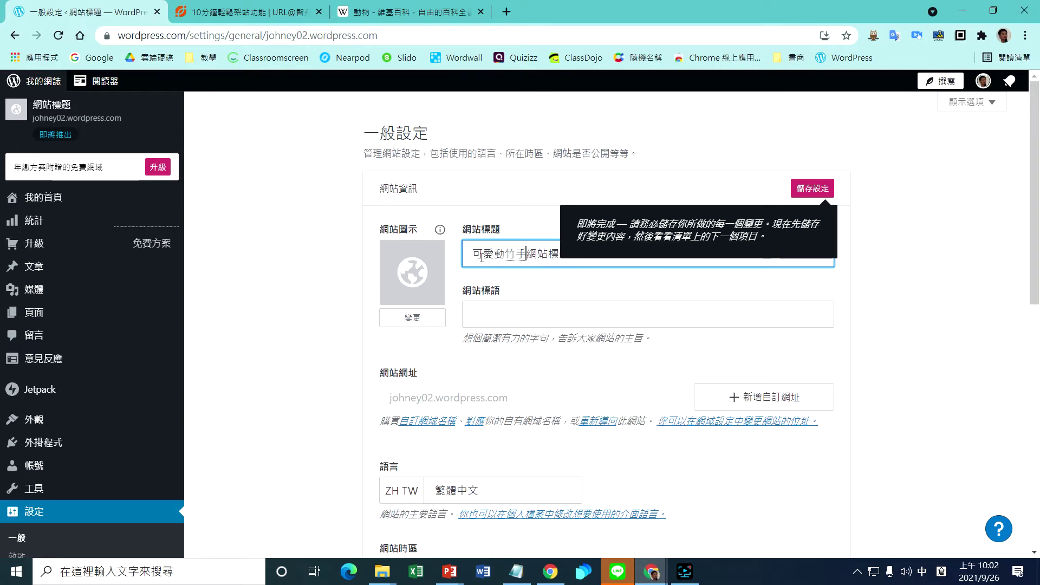
key("BackSpace")
key("BackSpace")
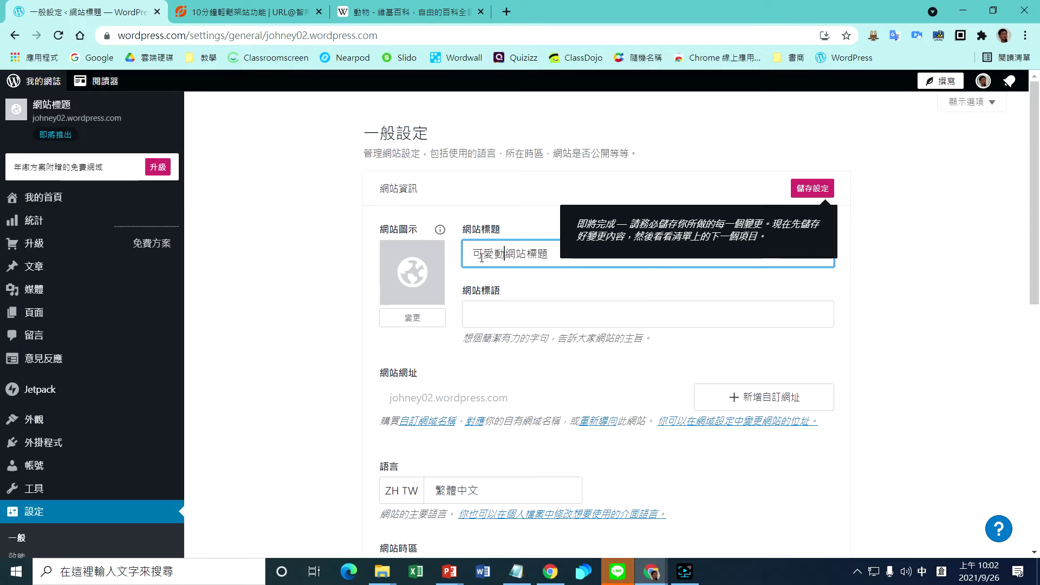
type("物")
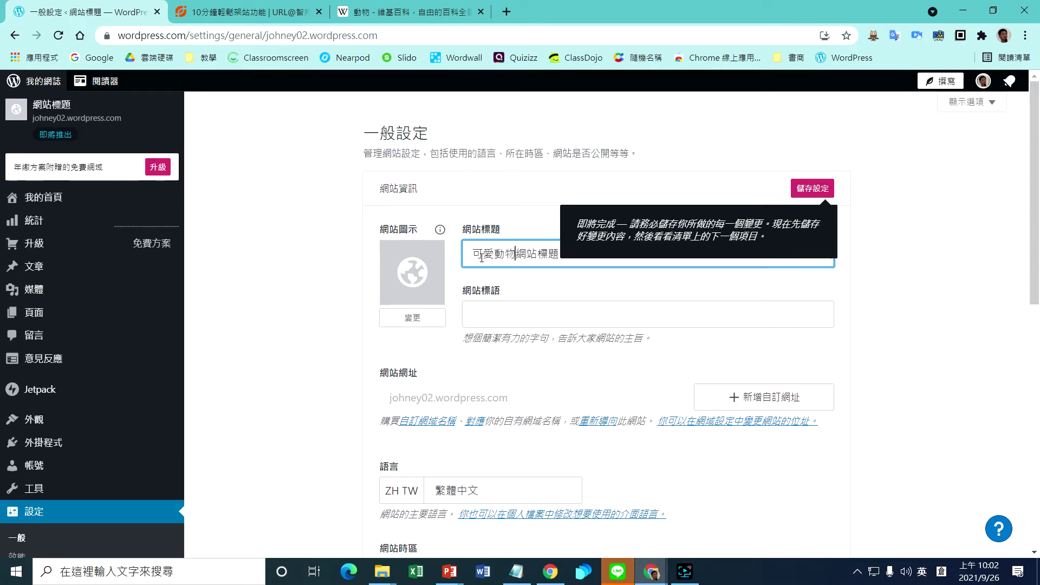
key("shift")
key("Delete")
key("Delete")
key("Delete")
key("Delete")
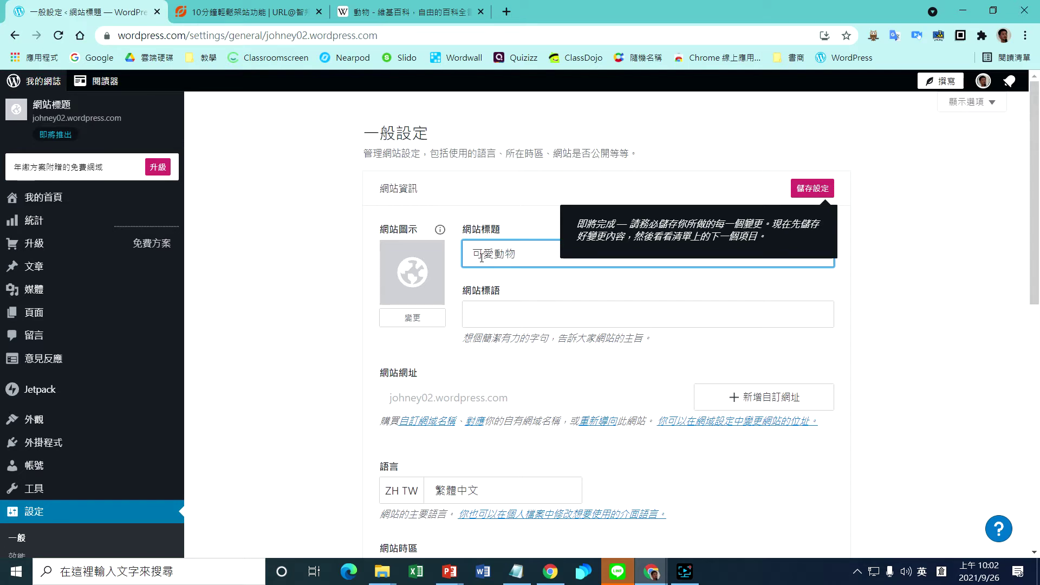
key("shift")
Set the site tagline to 可愛的動物,最美的動物... and save the general settings
left_click(539, 308)
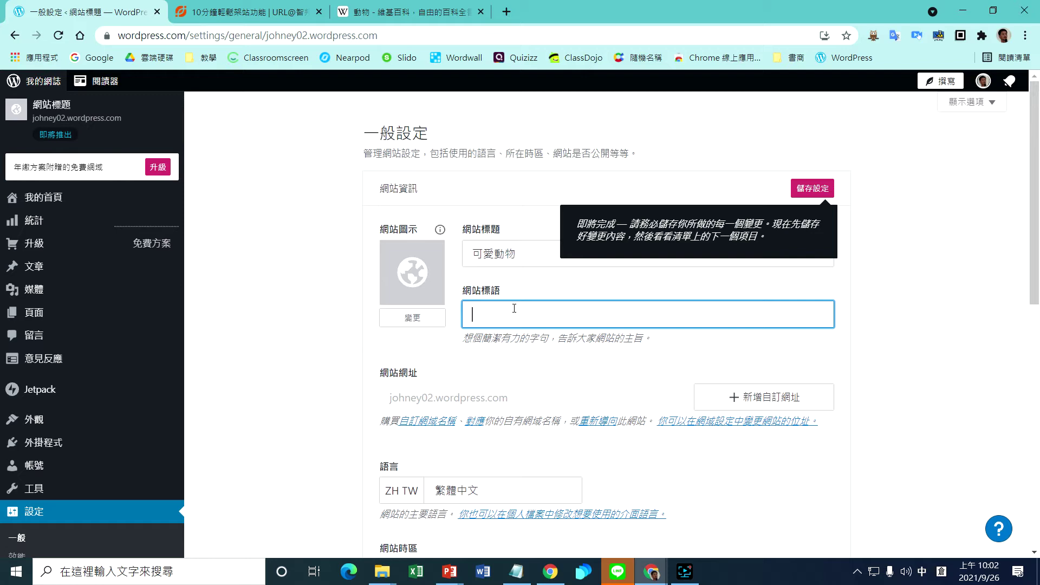
type("可月")
type("的動")
type("j4")
key("Escape")
type("物")
type(",最美")
type("的動物")
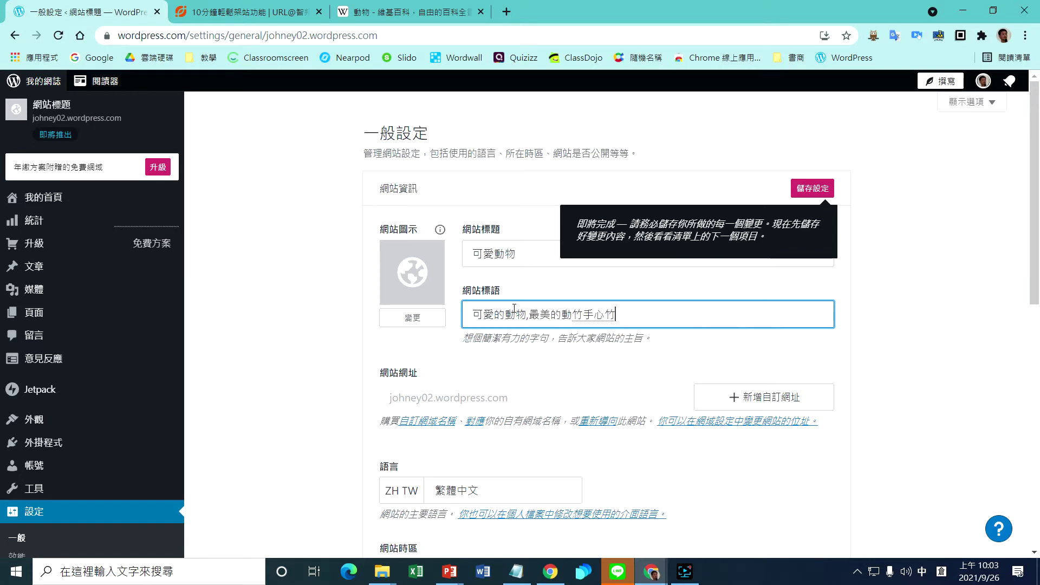
type("...")
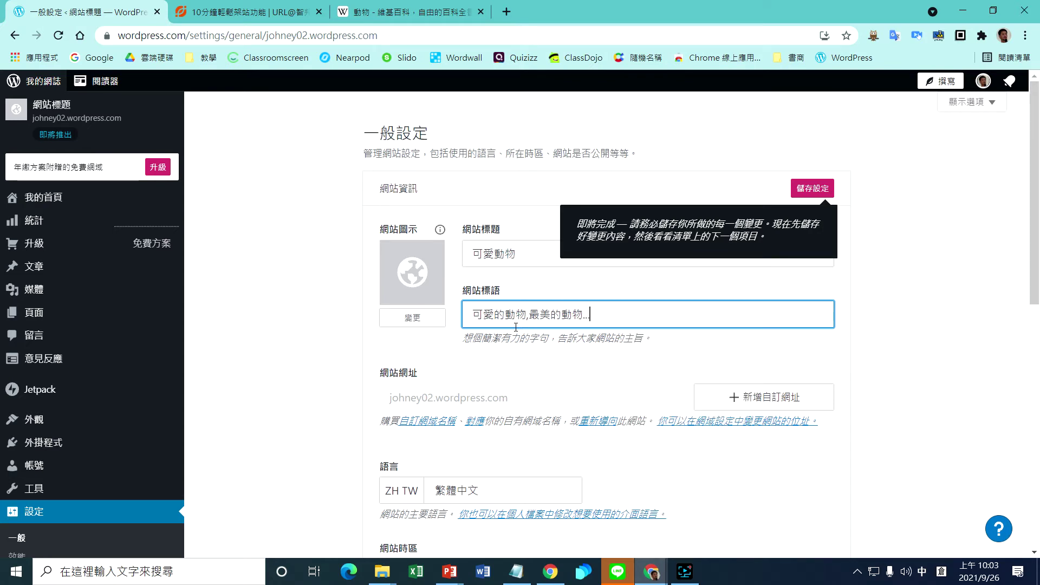
left_click(514, 361)
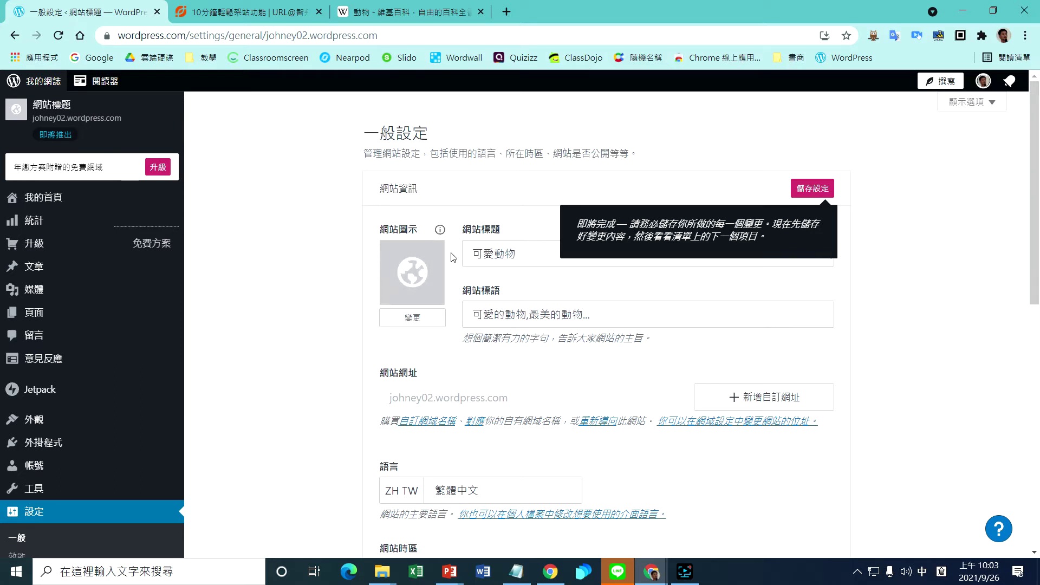
scroll(453, 257, "down", 1)
scroll(454, 360, "up", 1)
left_click(805, 189)
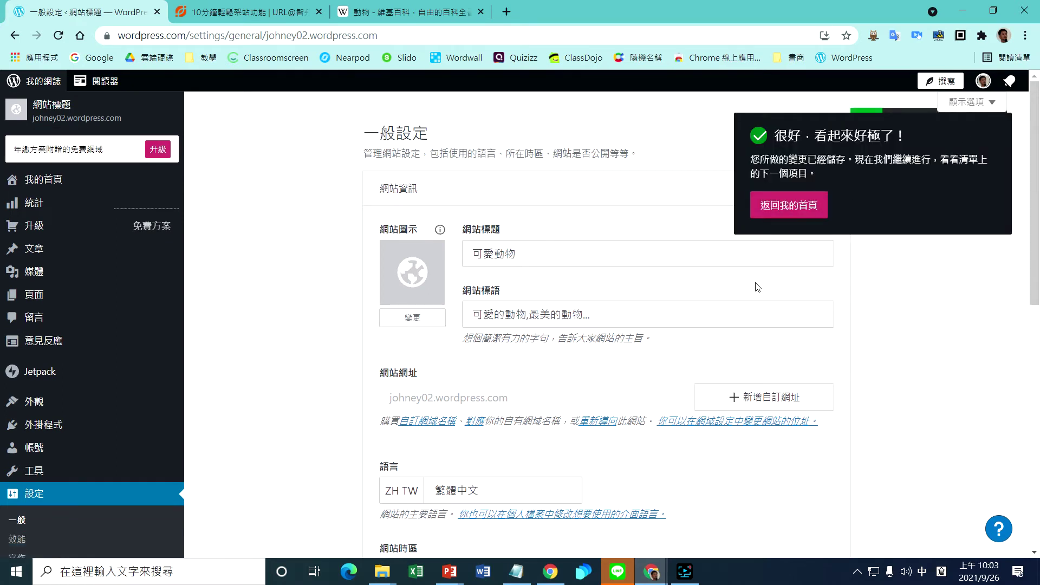
Start the public launch of the site from the 網站正式上線 section of the general settings
scroll(614, 282, "down", 5)
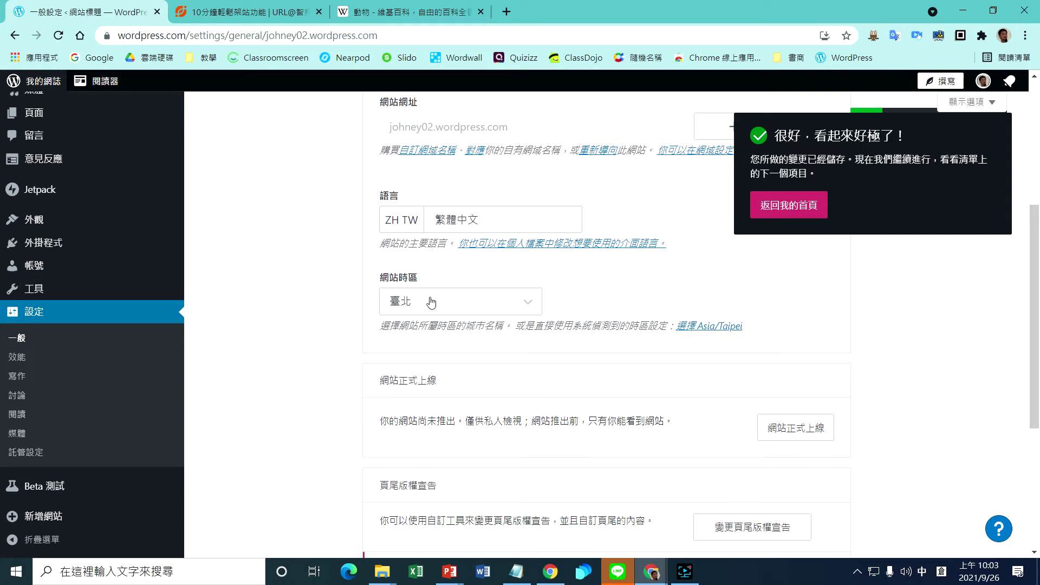
scroll(421, 319, "down", 3)
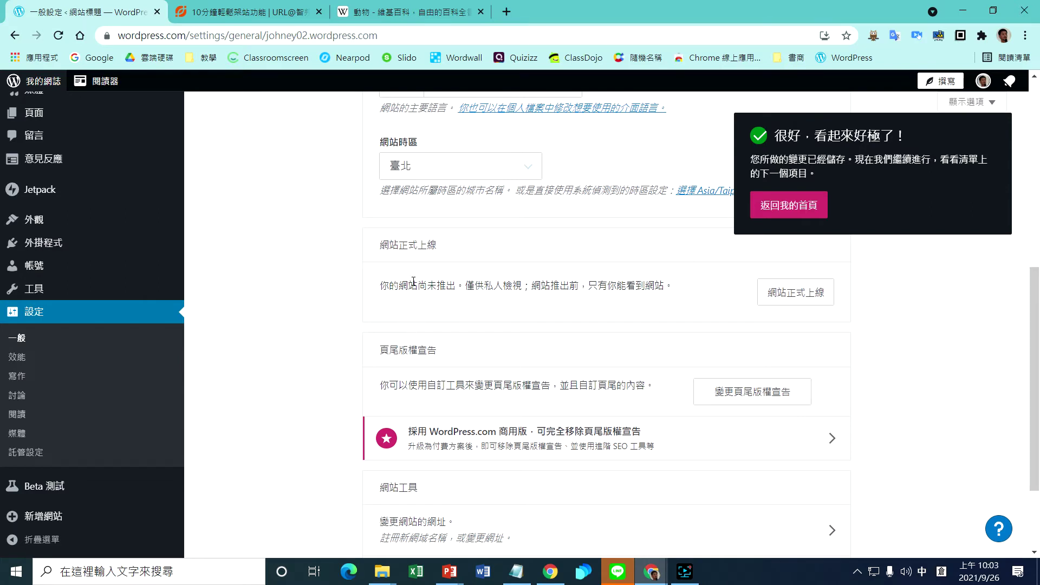
left_click(795, 297)
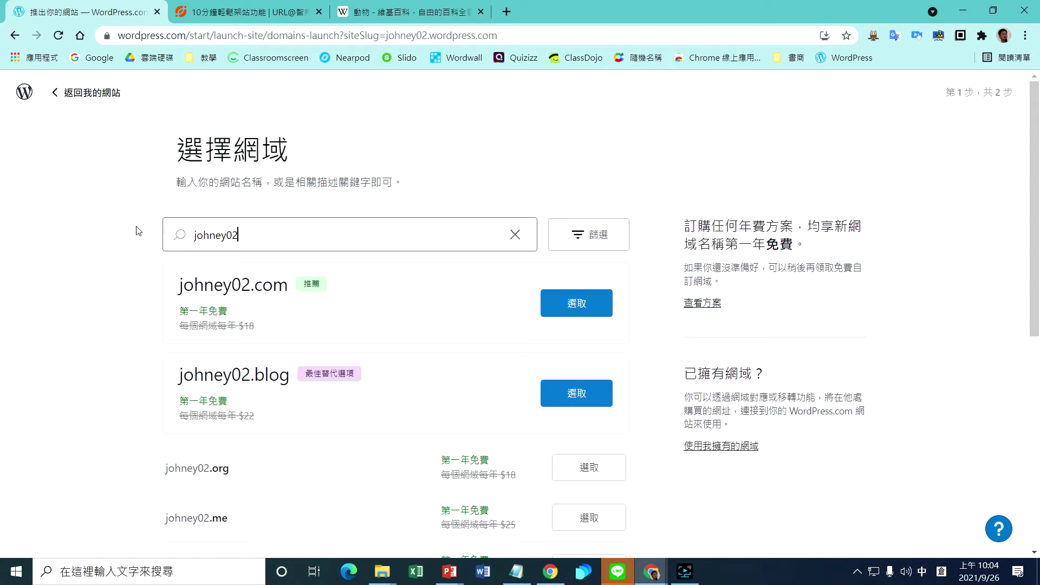
Skip buying a custom domain and keep the current free wordpress.com address for the site
scroll(136, 229, "down", 4)
scroll(136, 231, "down", 3)
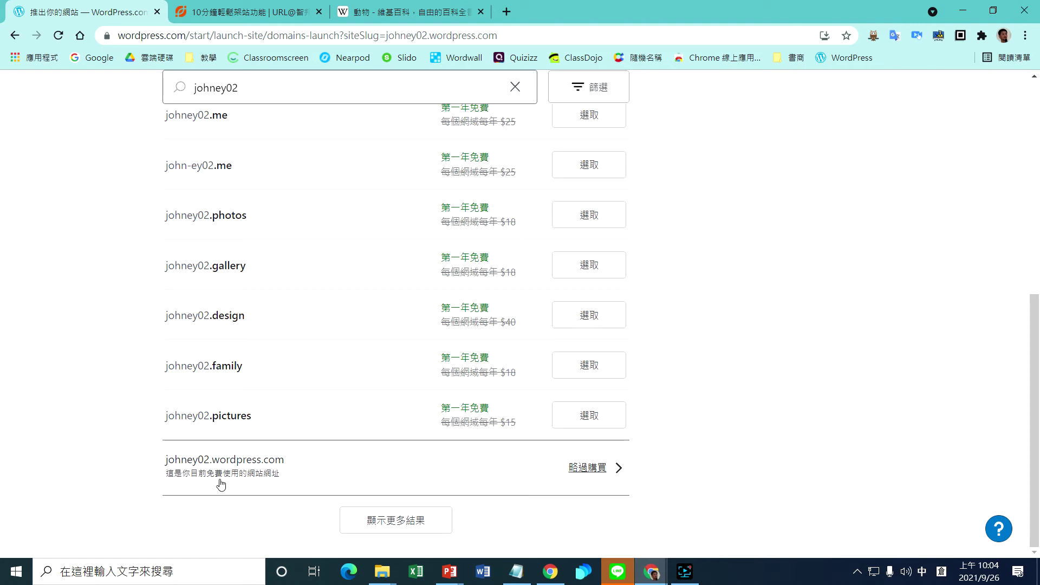
scroll(227, 490, "up", 7)
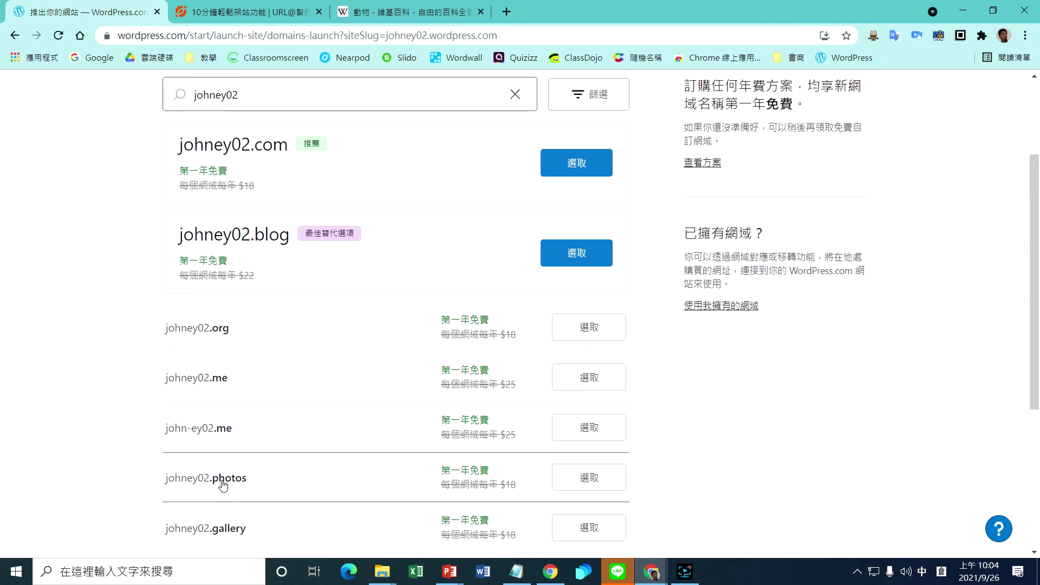
scroll(221, 482, "down", 7)
scroll(220, 483, "up", 7)
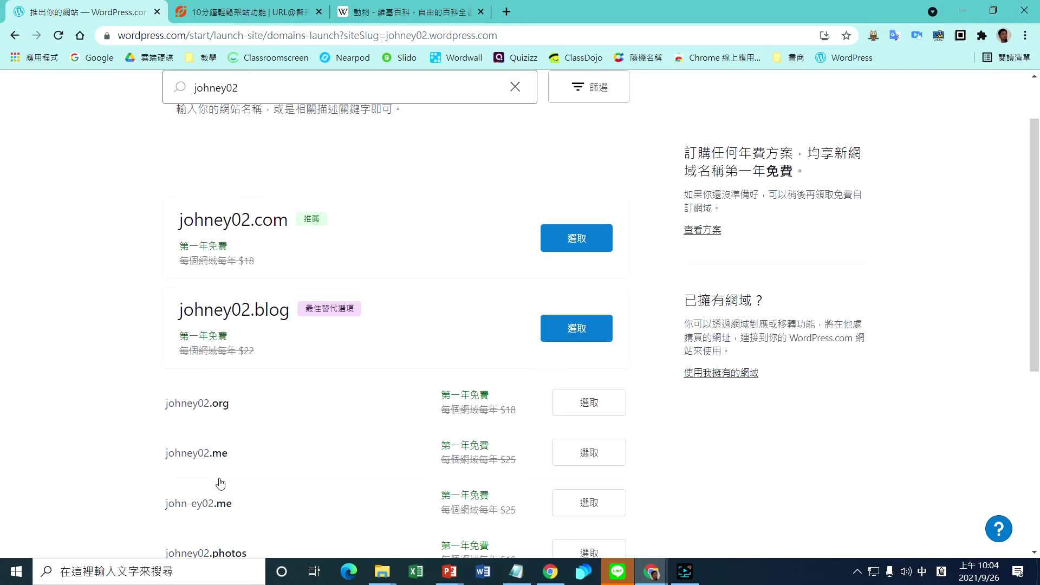
scroll(228, 476, "down", 4)
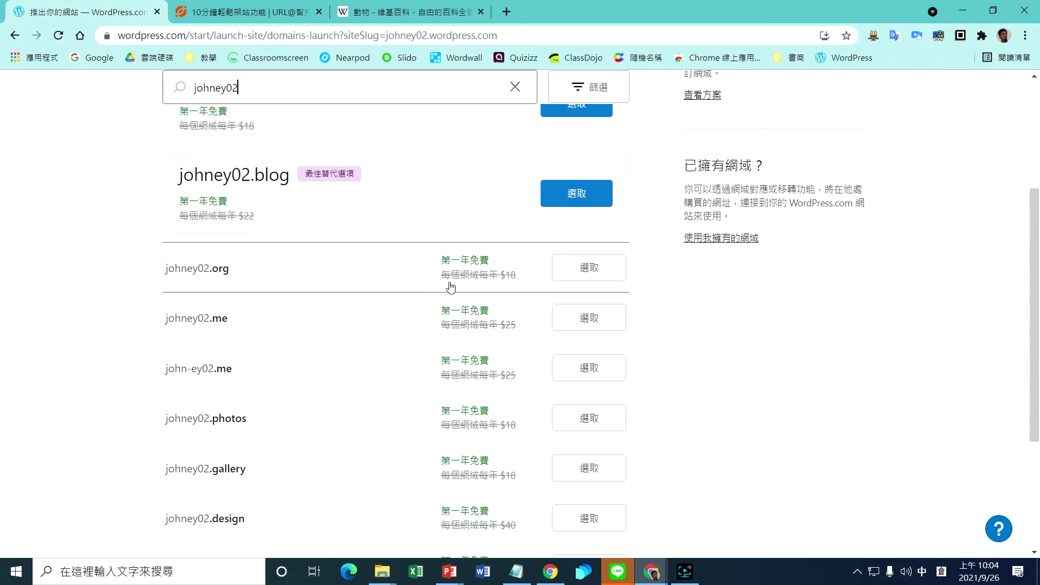
scroll(300, 365, "down", 3)
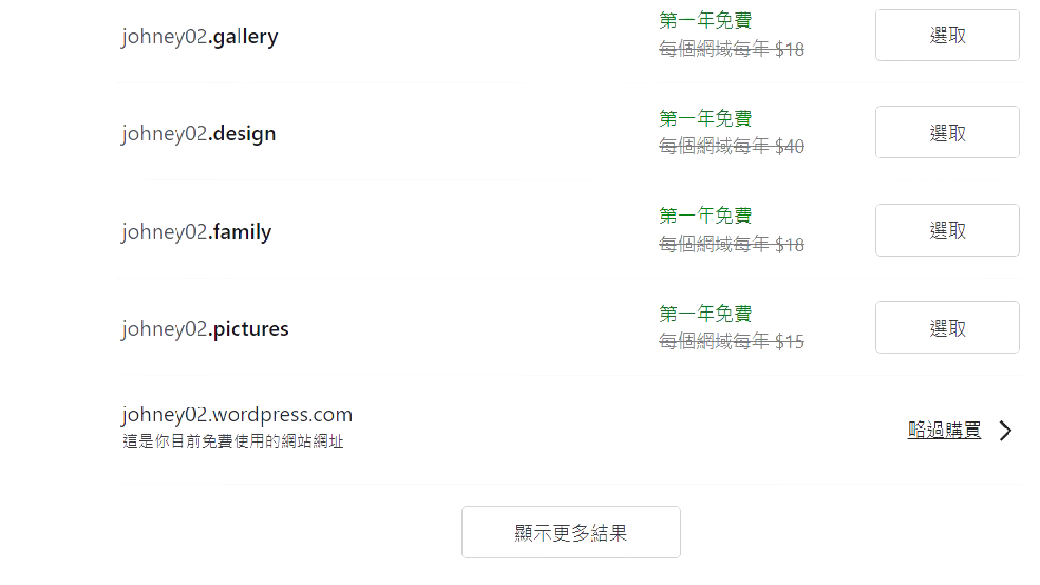
left_click_drag(151, 444, 281, 486)
left_click_drag(350, 464, 1038, 474)
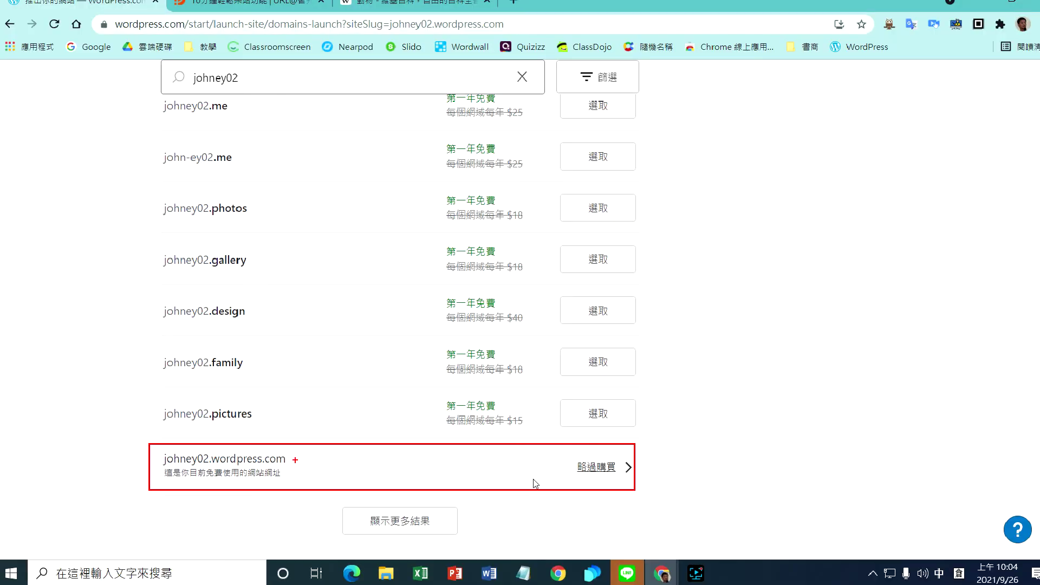
left_click(589, 471)
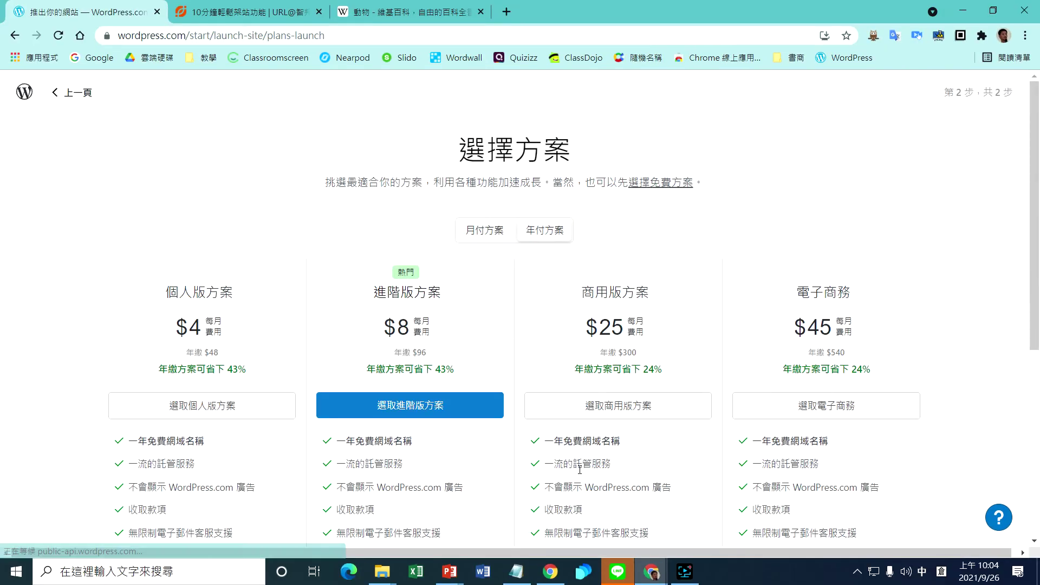
Choose the free plan instead of a paid one to complete the site launch
scroll(448, 426, "down", 5)
scroll(448, 425, "up", 5)
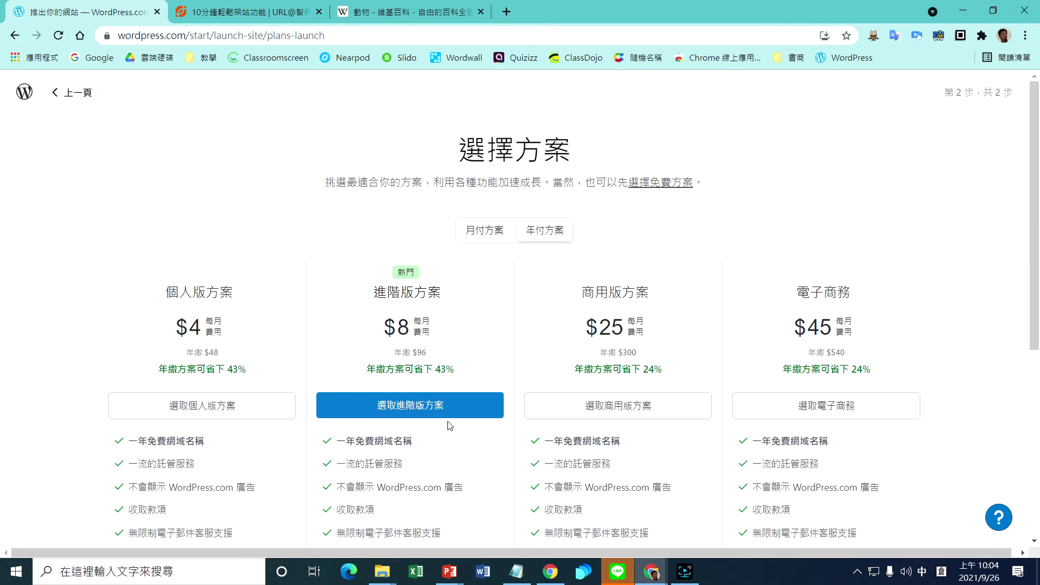
left_click(667, 188)
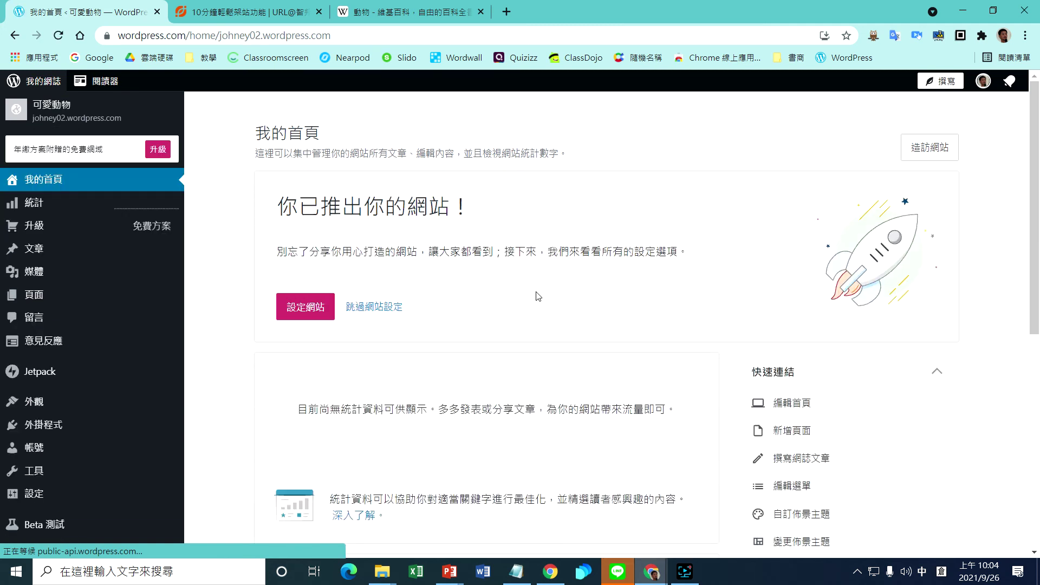
Visit the launched site and check its web address, title and tagline
left_click(940, 156)
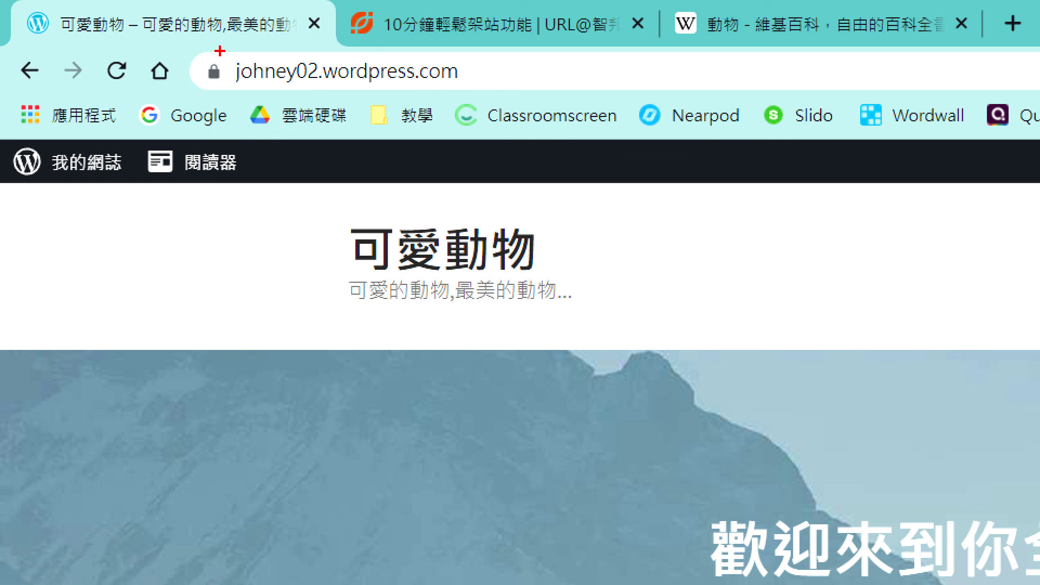
mouse_move(220, 51)
left_mouse_down()
mouse_move(295, 97)
mouse_move(494, 95)
left_mouse_up()
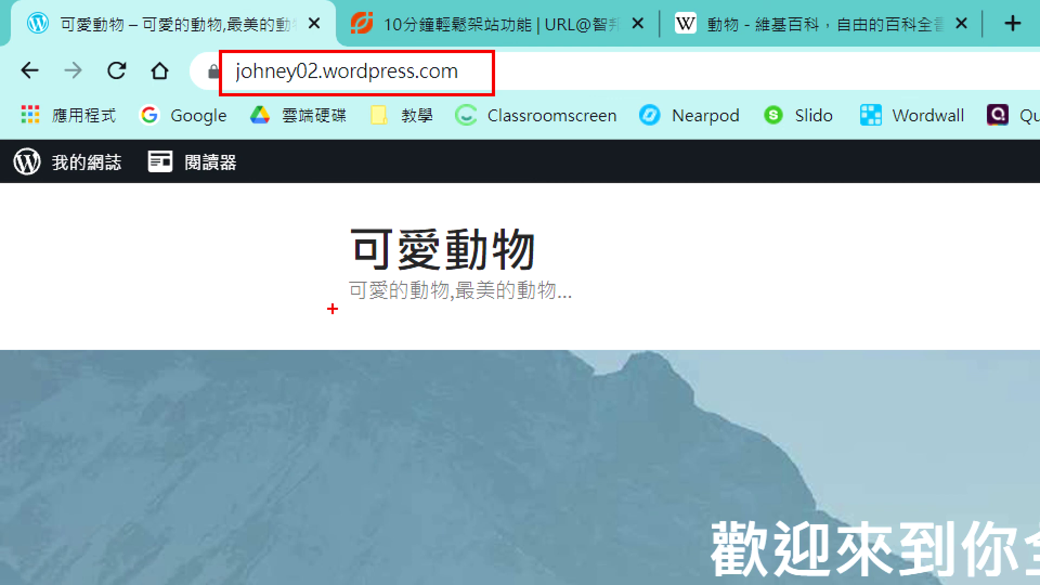
mouse_move(345, 218)
left_mouse_down()
mouse_move(355, 247)
mouse_move(423, 280)
mouse_move(567, 248)
mouse_move(351, 212)
mouse_move(347, 225)
left_mouse_up()
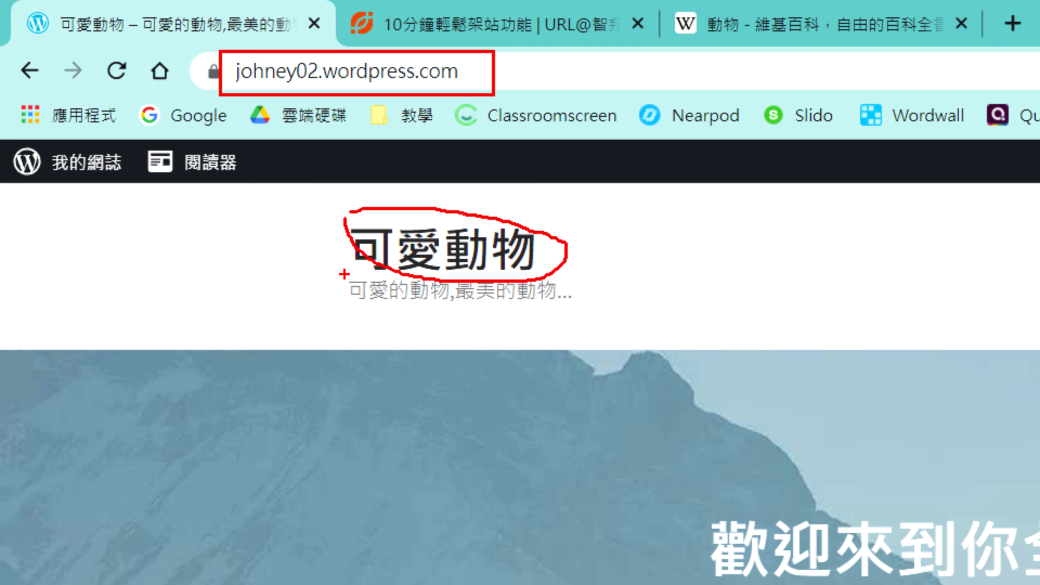
mouse_move(339, 273)
left_mouse_down()
mouse_move(357, 288)
mouse_move(606, 313)
left_mouse_up()
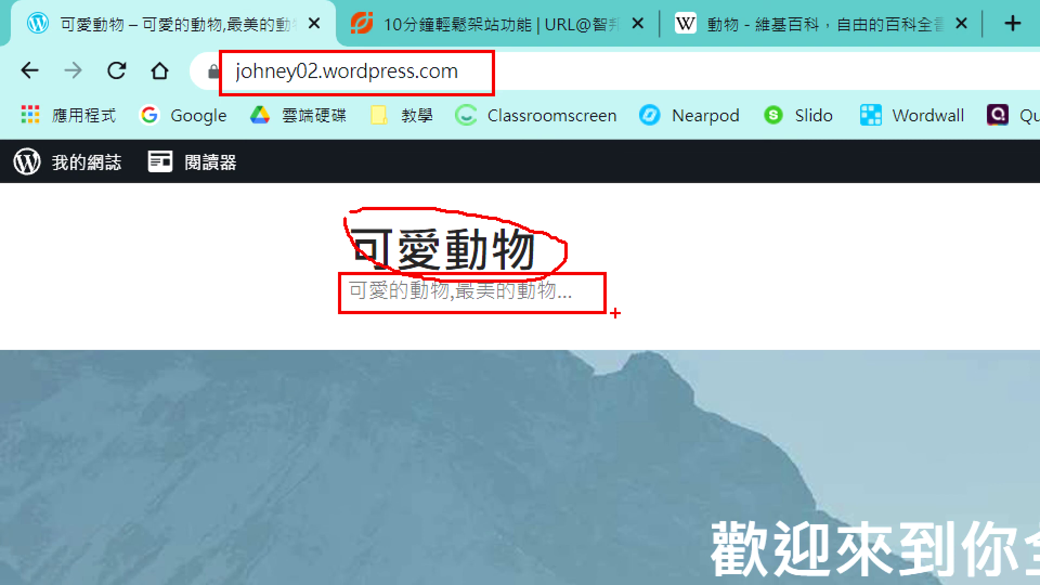
key("Escape")
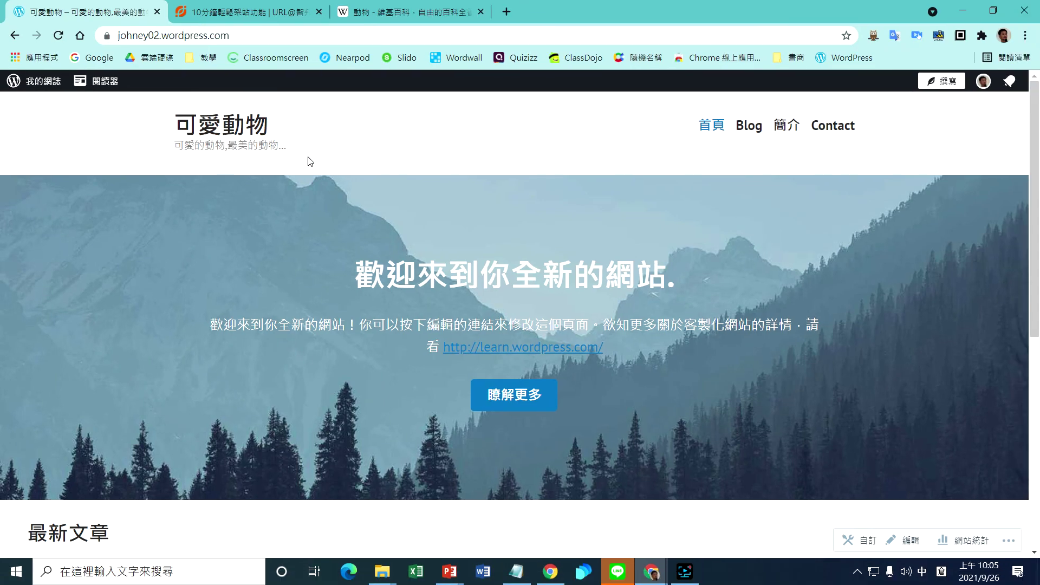